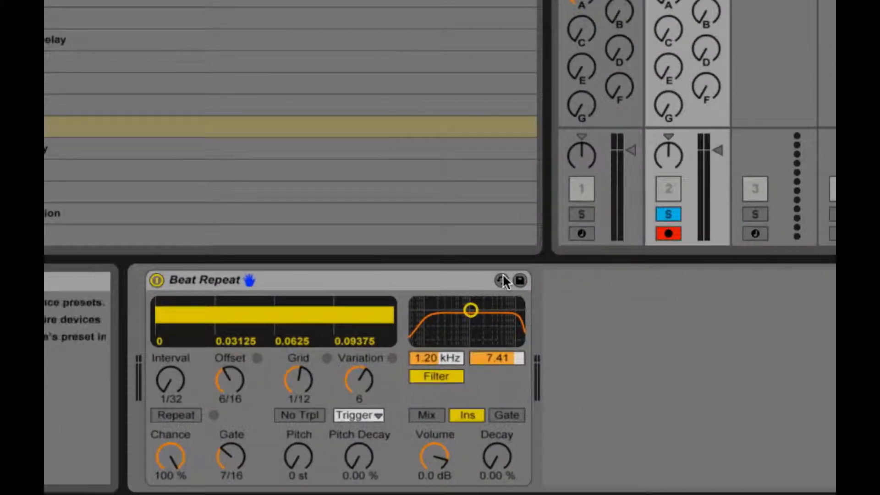
left_click(502, 280)
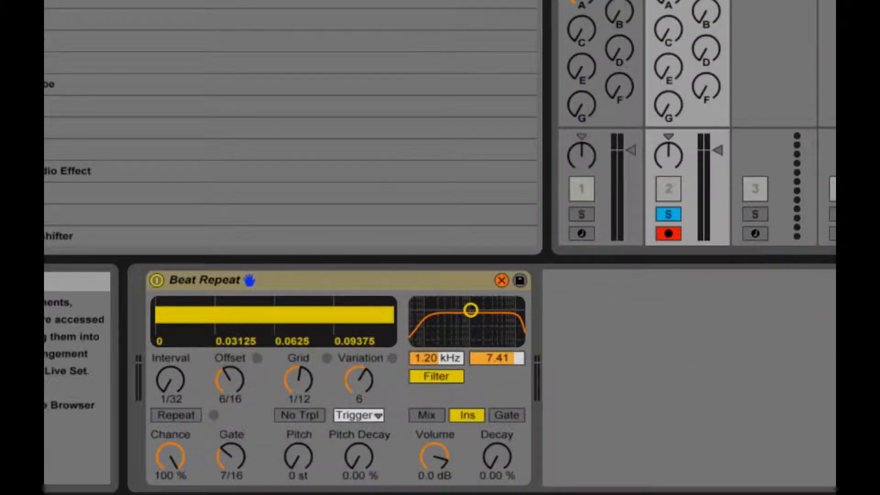
left_click(502, 280)
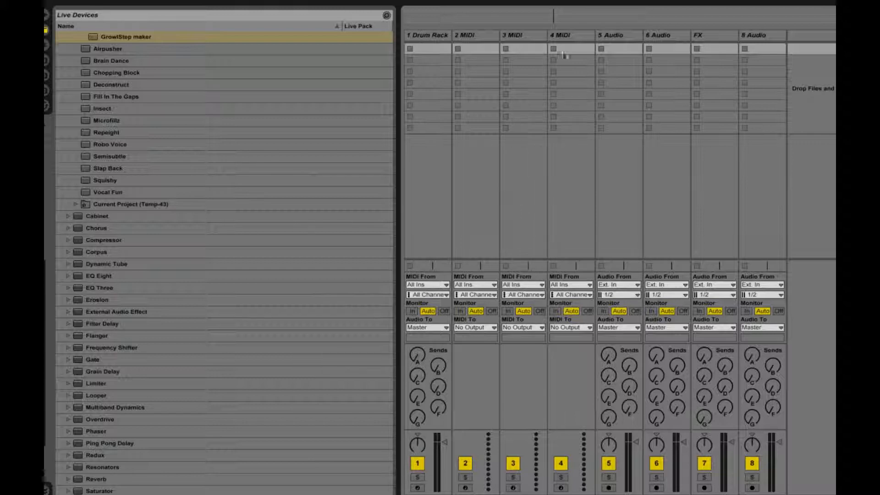
- Move the 5 Audio track directly after the Drum Rack track and set its audio input source to Reason
left_click(609, 35)
left_click_drag(541, 42, 465, 35)
left_click(468, 284)
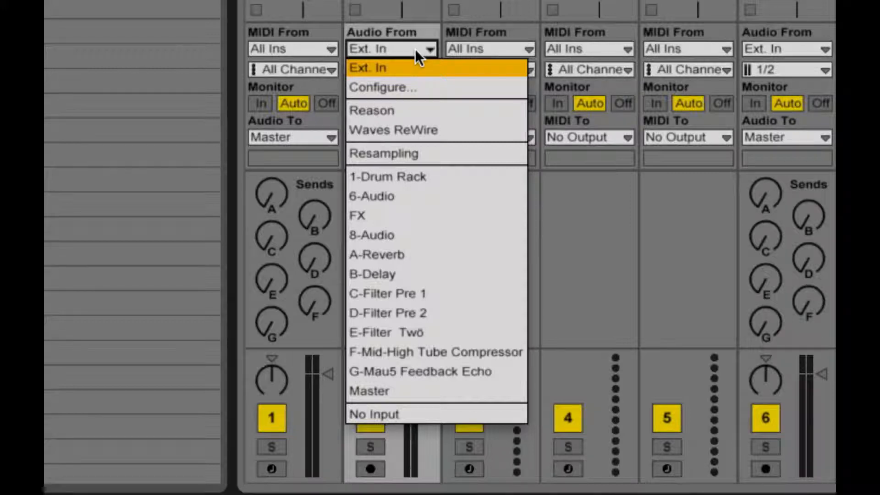
left_click(395, 110)
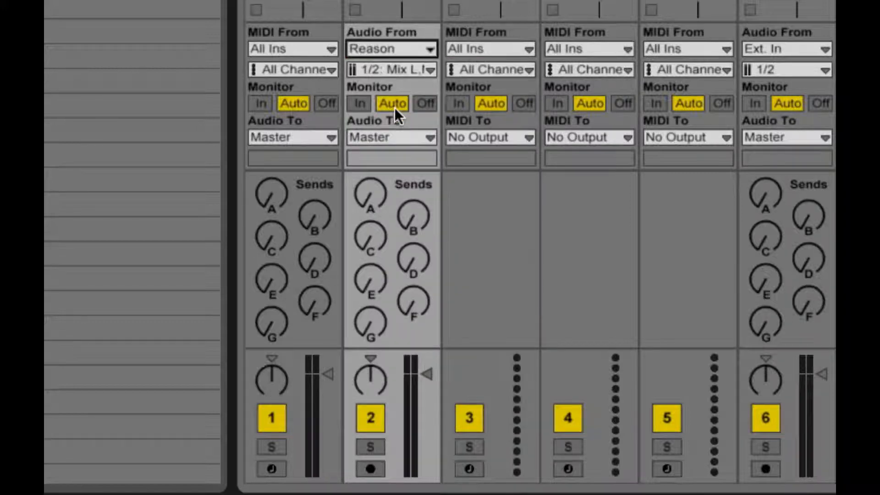
- Keep the Reason input of track 2 on channels 1/2 and arm the track for recording
left_click(390, 70)
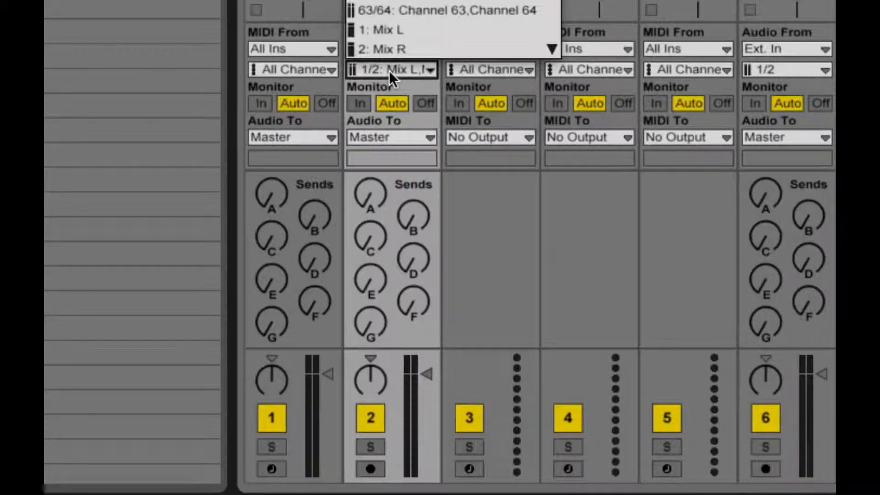
left_click(389, 71)
left_click(371, 469)
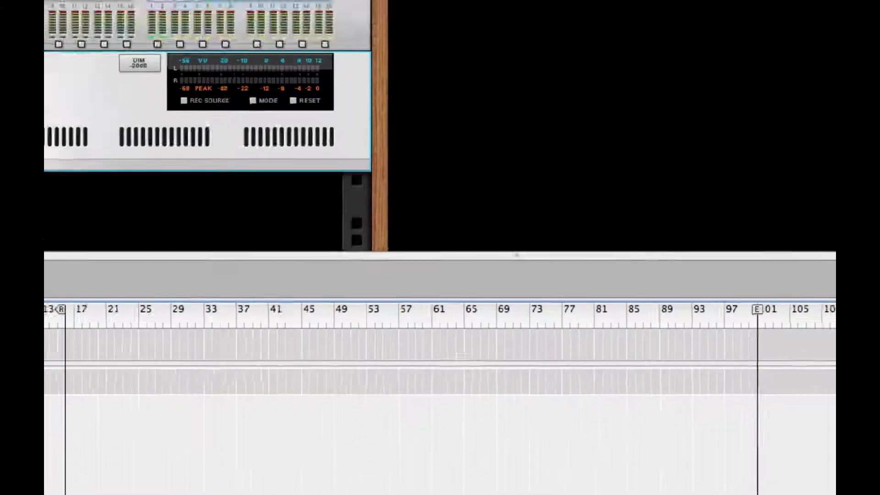
- Start creating an instrument in the Reason rack and browse to the Exotic Refill patch folder
scroll(270, 269, "down", 1)
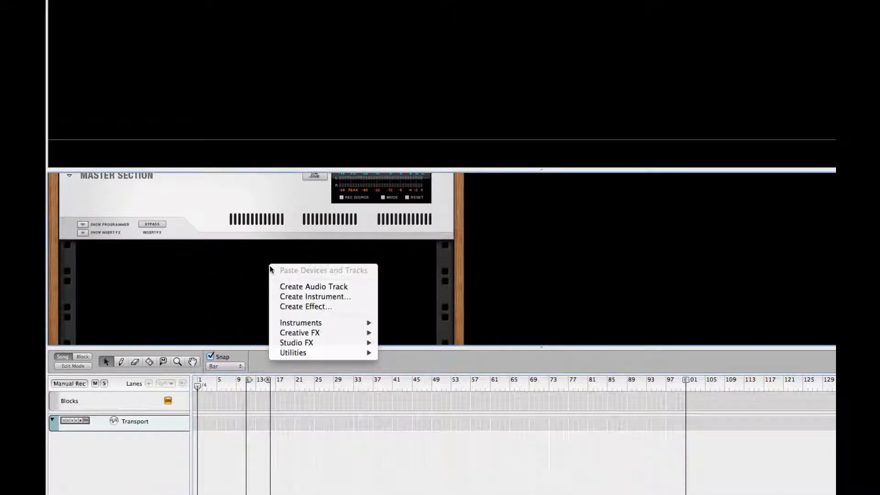
left_click(313, 297)
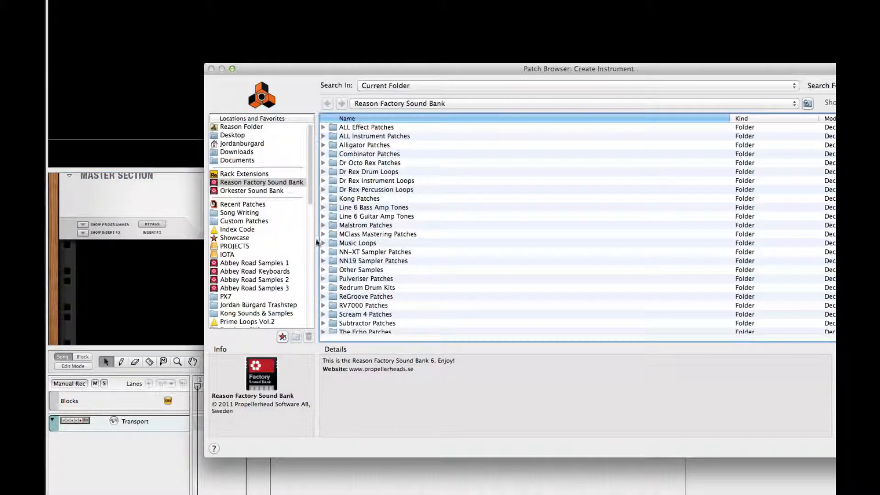
scroll(256, 238, "down", 10)
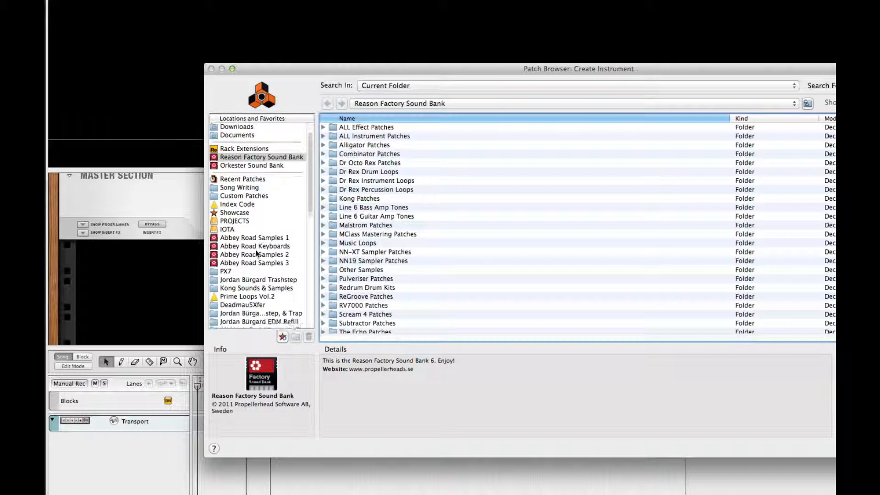
scroll(256, 252, "up", 5)
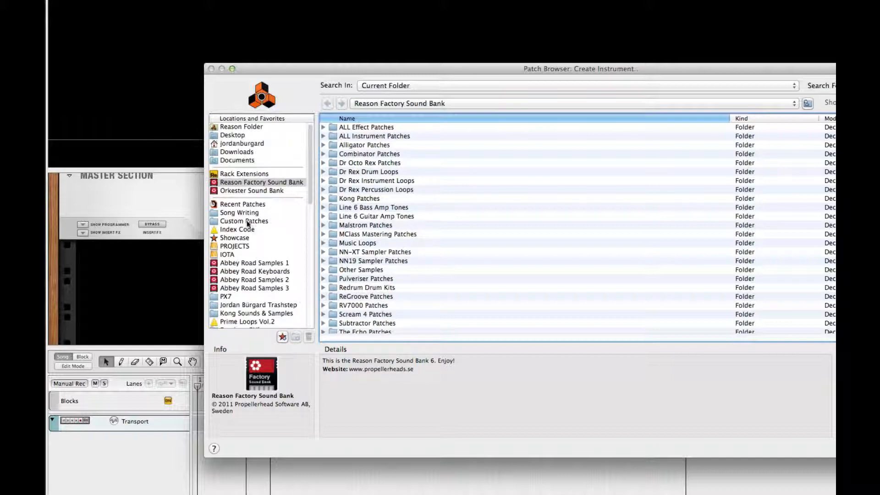
left_click(279, 255)
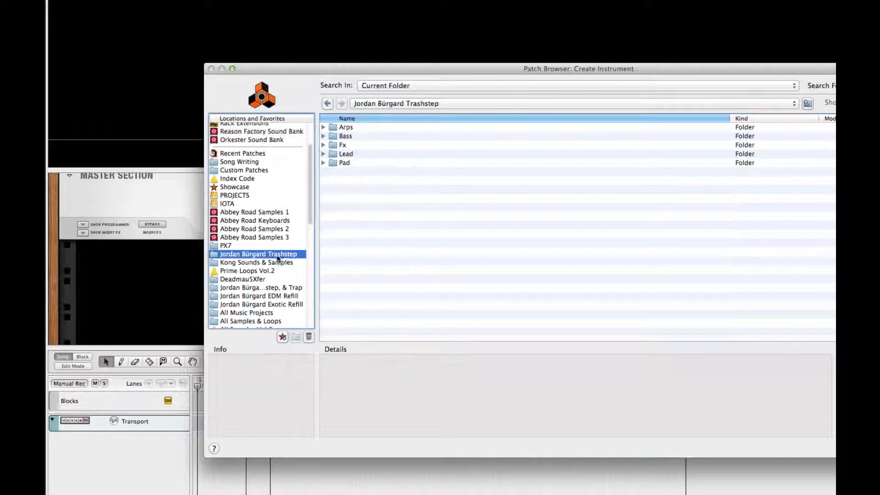
scroll(279, 264, "down", 1)
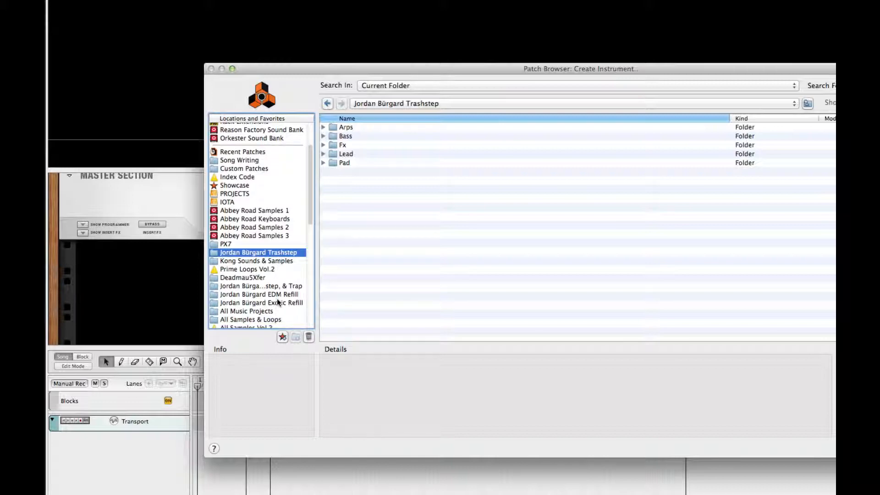
left_click(280, 304)
- Load the Baby Crock.cmb Combinator patch from the Lead folder as the new instrument
left_click(324, 128)
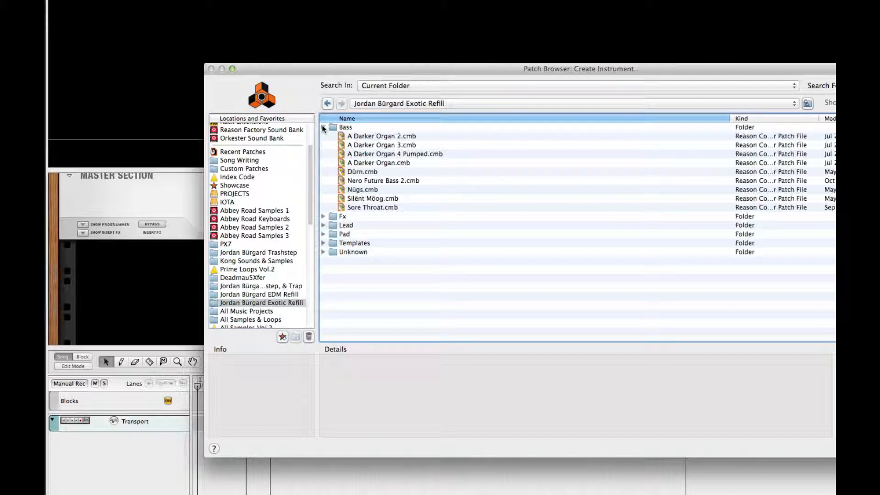
left_click(323, 127)
left_click(322, 146)
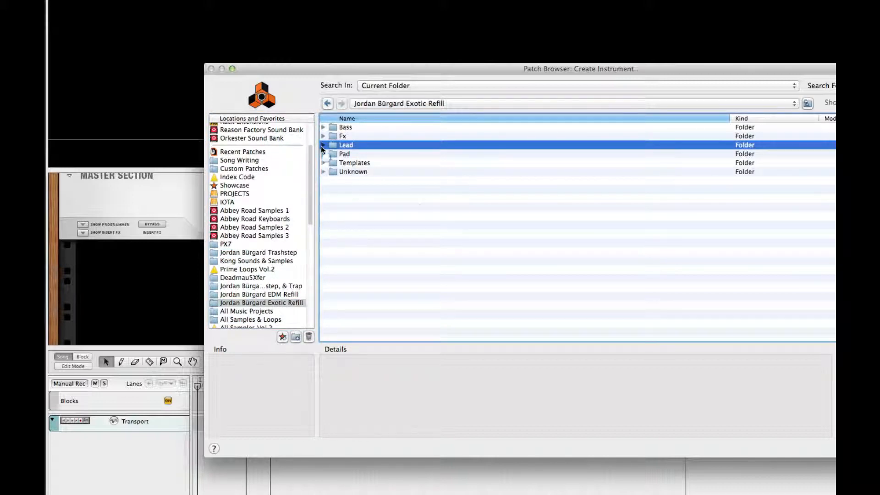
left_click(323, 146)
left_click(379, 162)
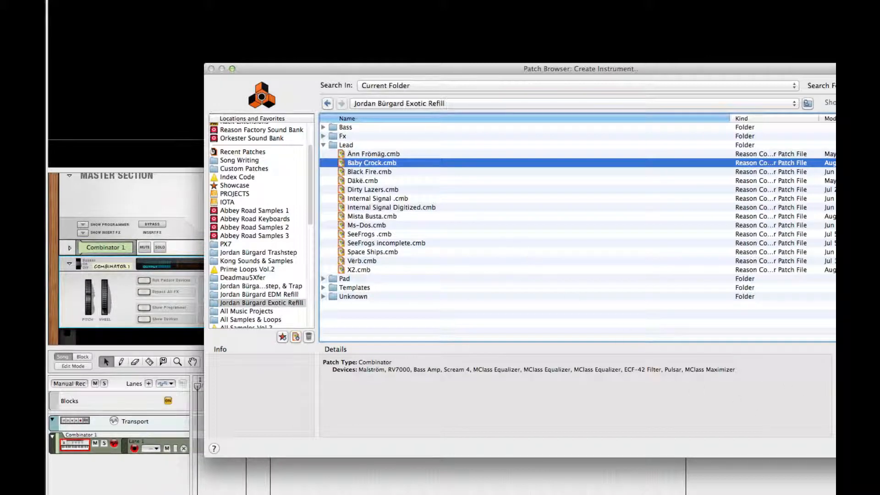
key("Return")
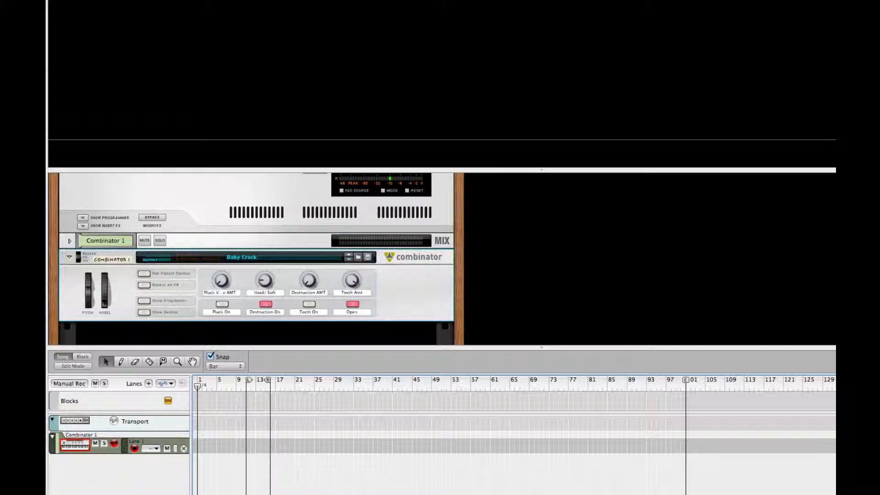
- Switch to Ableton Live and add a default Beat Repeat effect to the 2 Audio track
key("super+Tab")
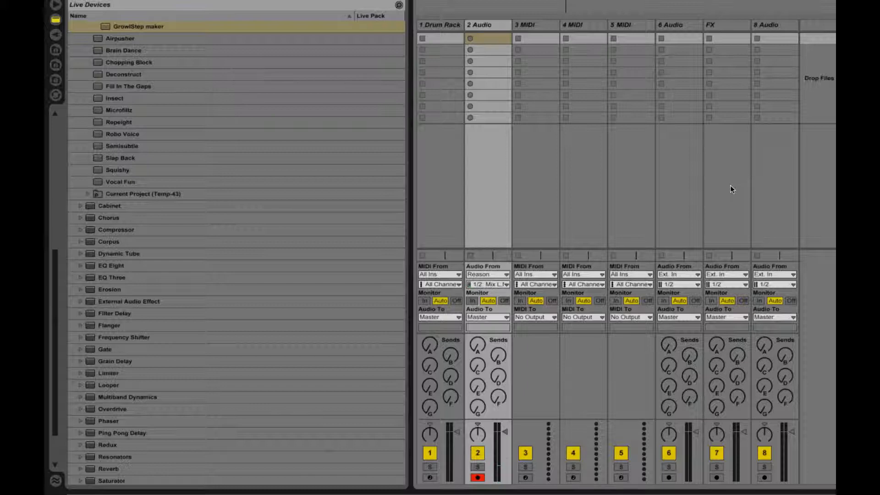
double_click(478, 24)
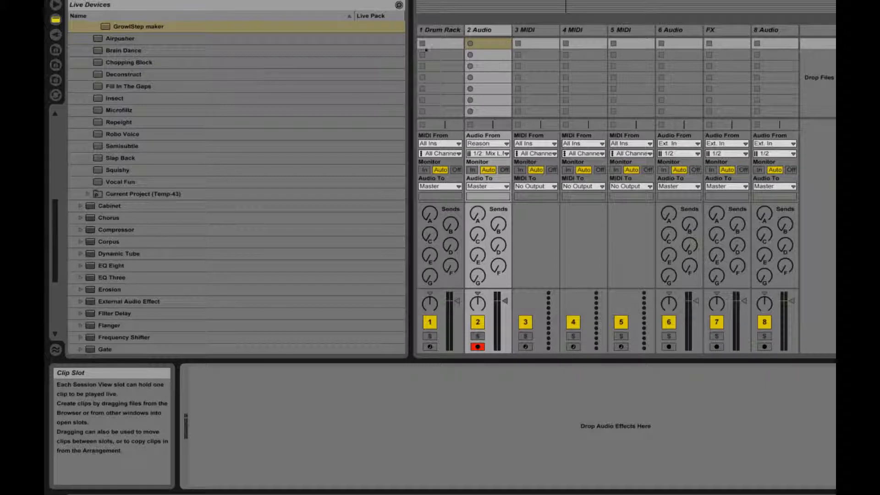
scroll(225, 88, "up", 5)
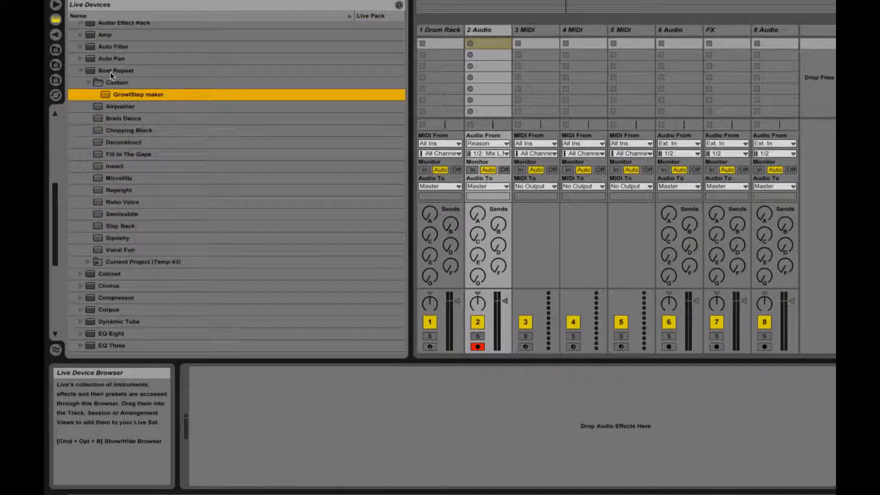
left_click(110, 72)
left_click_drag(475, 82, 474, 82)
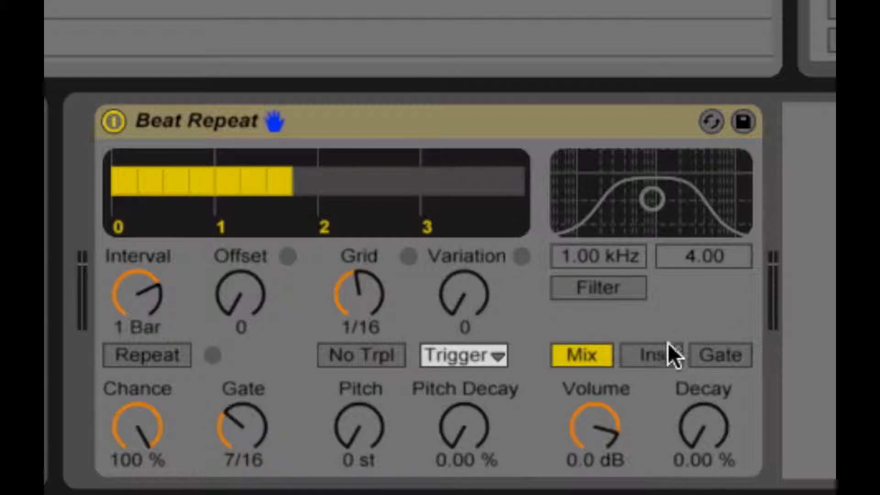
- Set Beat Repeat to Insert mode with a Variation of 6 and a Grid of 1/12
left_click(638, 360)
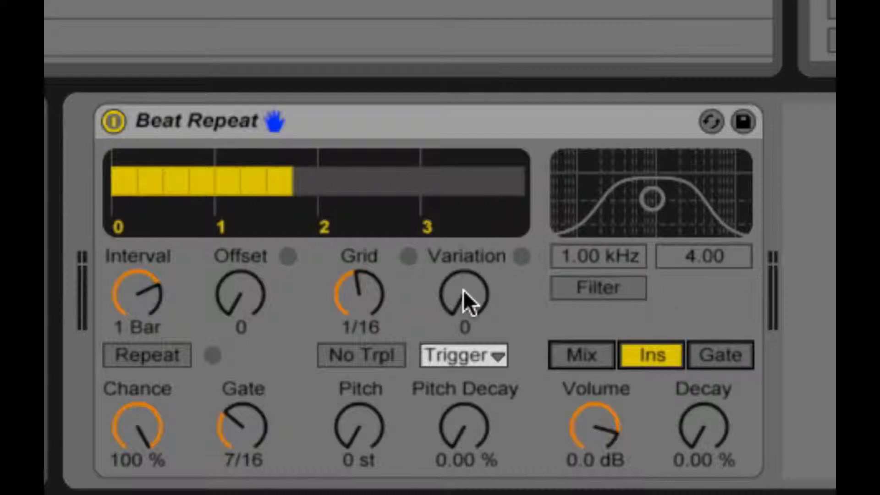
left_click_drag(463, 293, 463, 270)
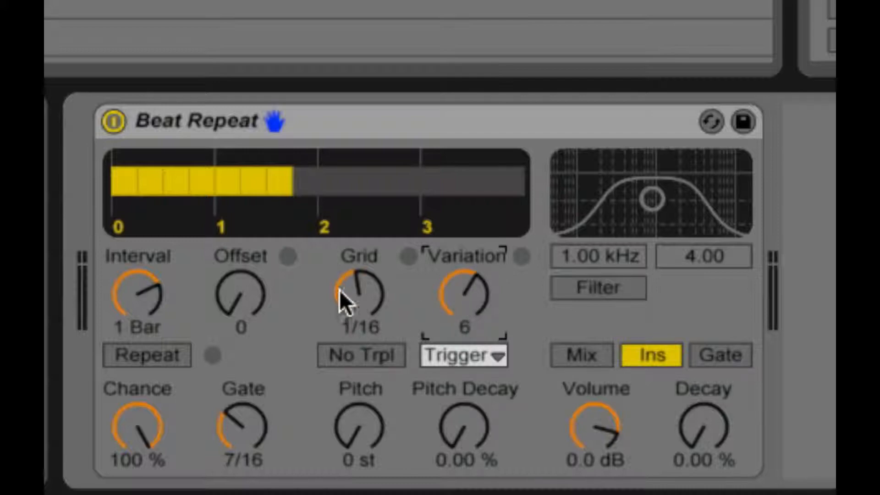
left_click_drag(340, 292, 340, 287)
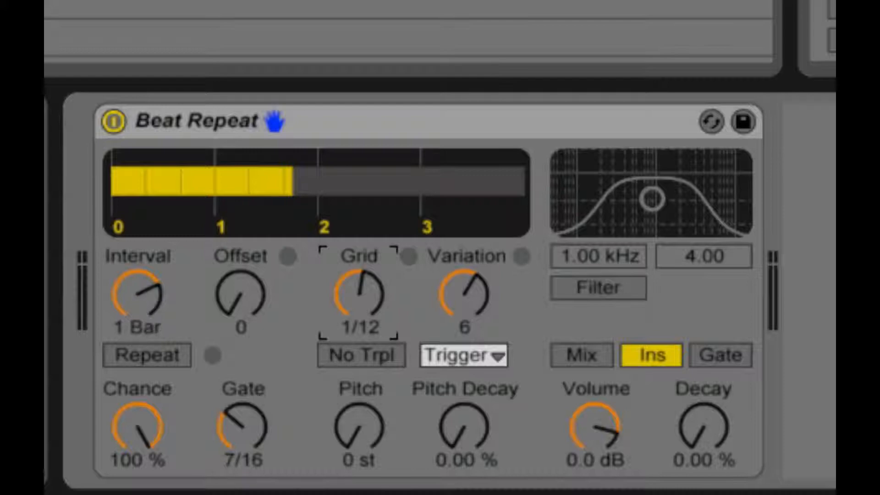
- Group Beat Repeat into an Audio Effect Rack, showing its macro controls and devices with the chain list hidden
right_click(265, 122)
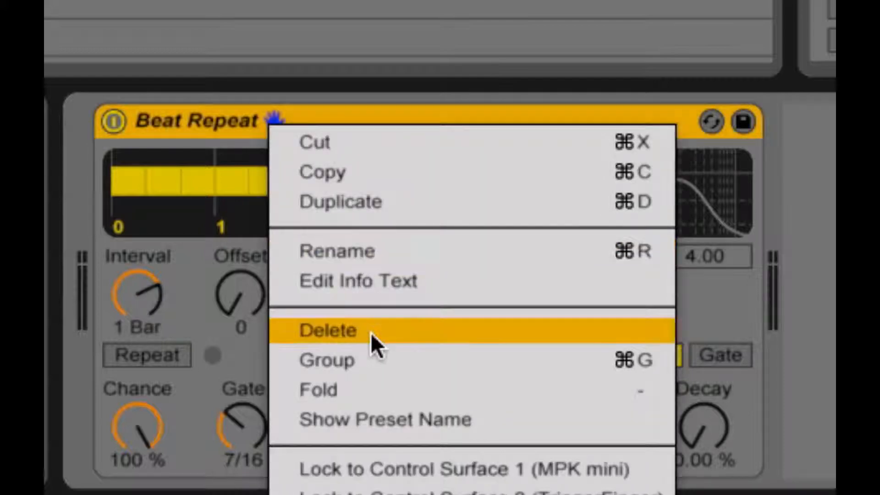
left_click(371, 362)
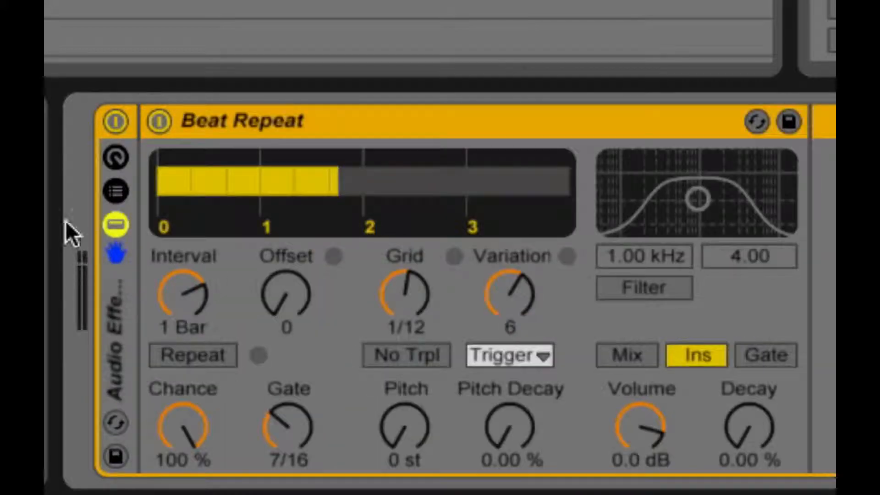
left_click(116, 191)
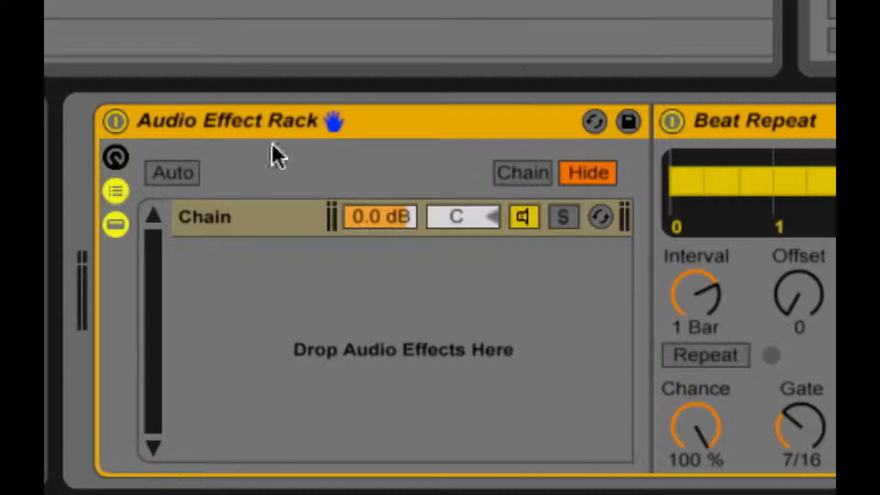
left_click(115, 157)
left_click(116, 190)
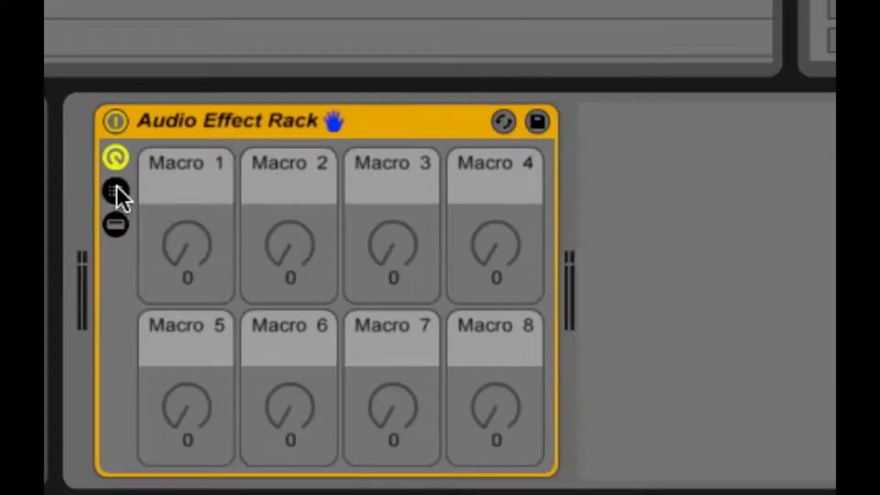
left_click(116, 225)
- Map Beat Repeat's Interval to the rack's first macro, leave mapping mode and turn that macro up
left_click(428, 121)
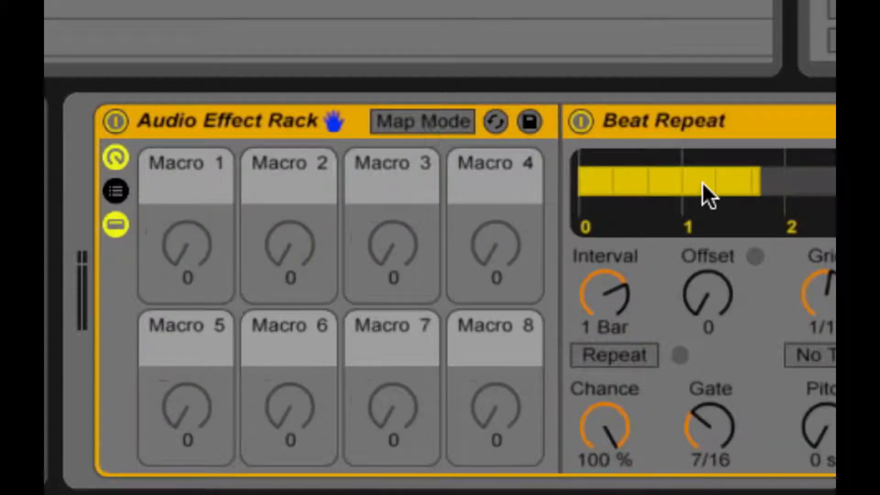
left_click(626, 279)
left_click(200, 280)
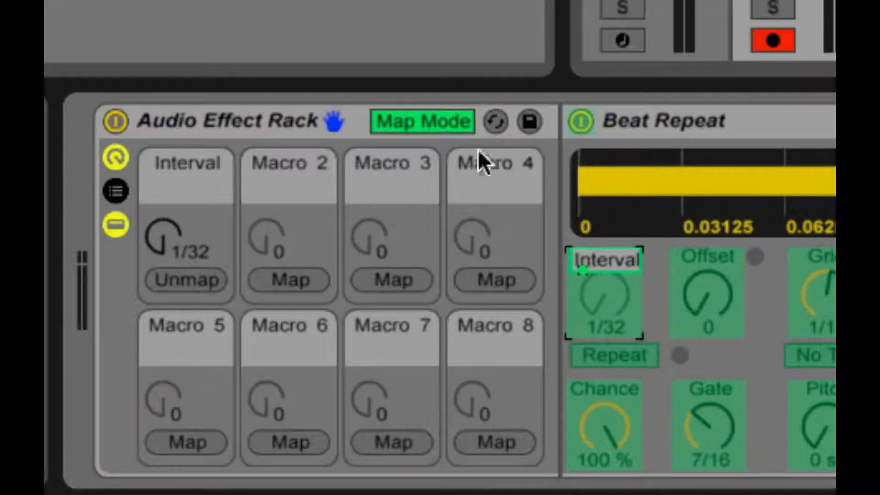
left_click(441, 125)
left_click_drag(188, 244, 188, 207)
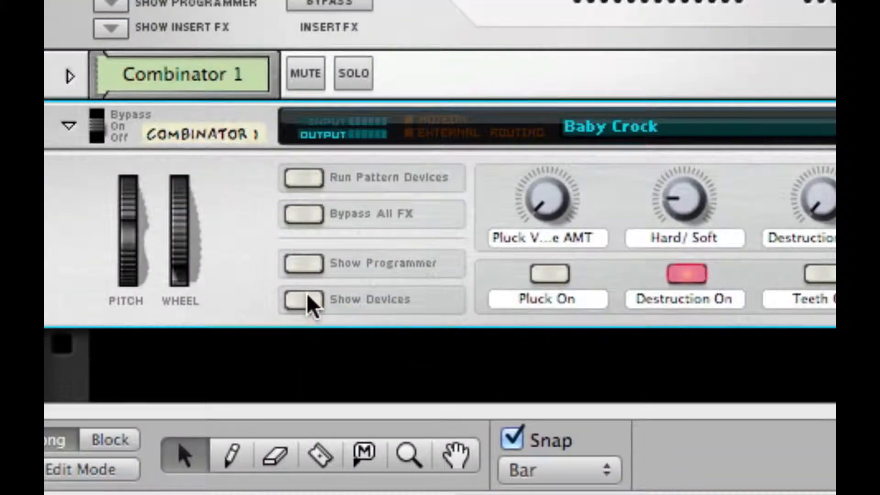
- Examine the devices inside the Baby Crock Combinator in Reason and their cabling at the back of the rack
left_click(304, 300)
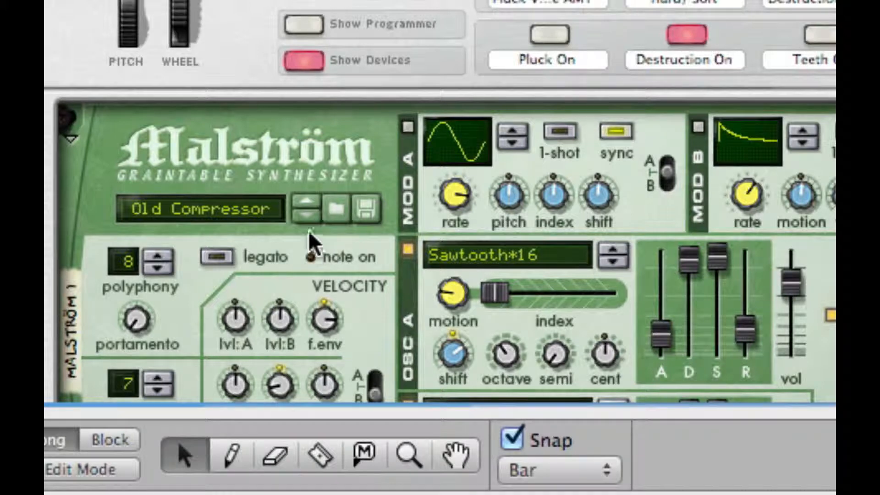
left_click_drag(756, 410, 756, 492)
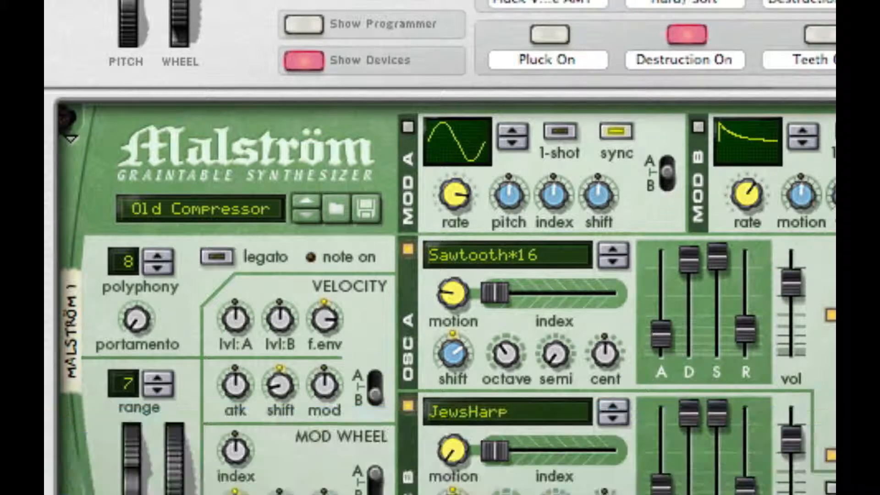
key("Tab")
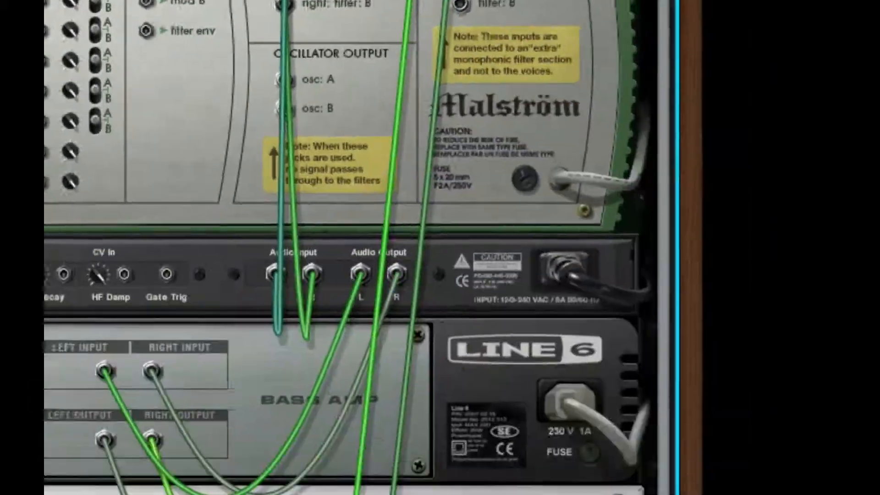
key("Tab")
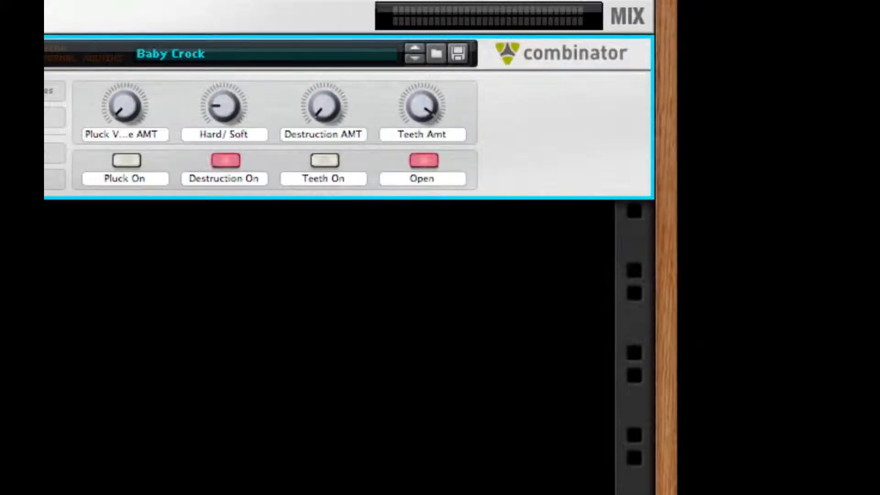
- Examine the Combinator programmer's modulation routing for Malström 1 and the available Rotary 1 targets, closing the programmer when done
left_click(52, 153)
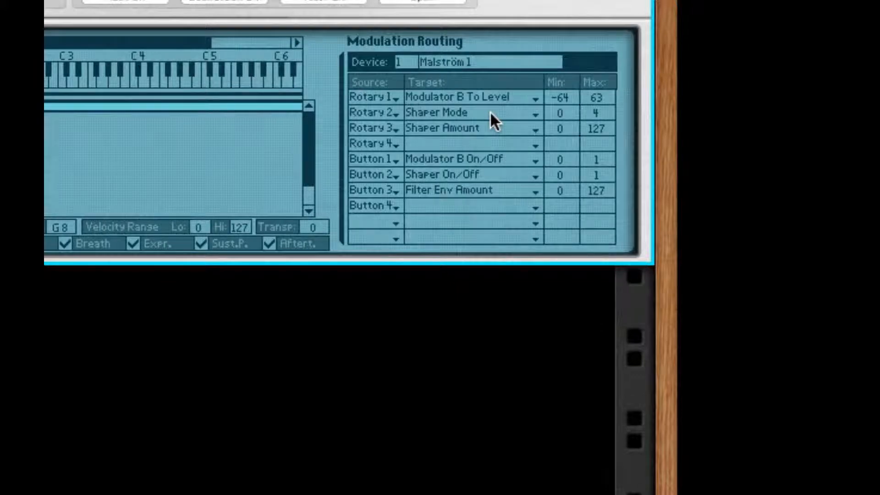
left_click(484, 97)
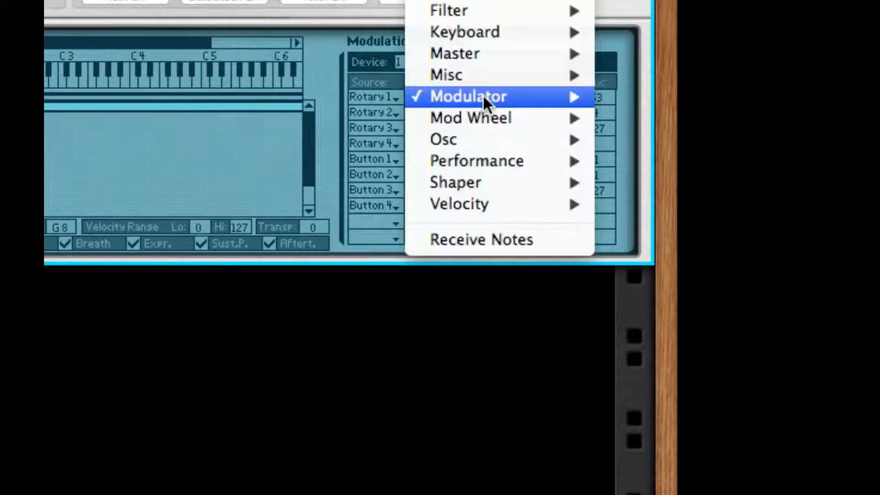
mouse_move(484, 97)
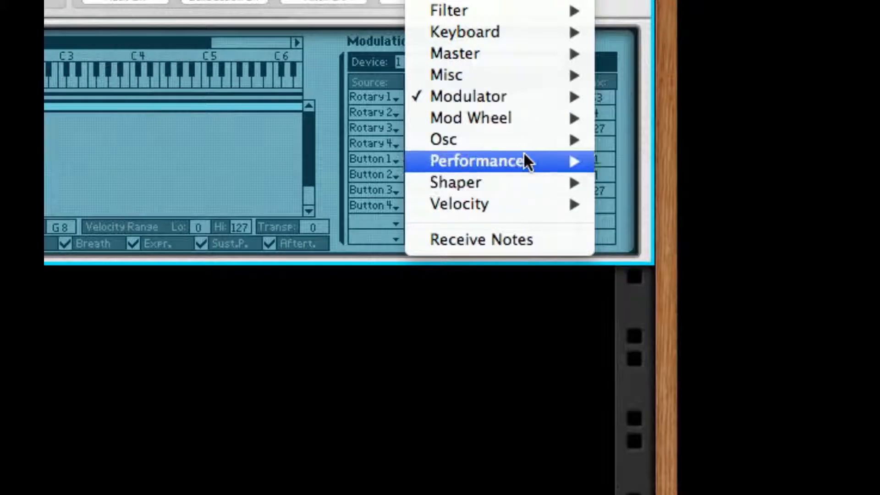
mouse_move(585, 161)
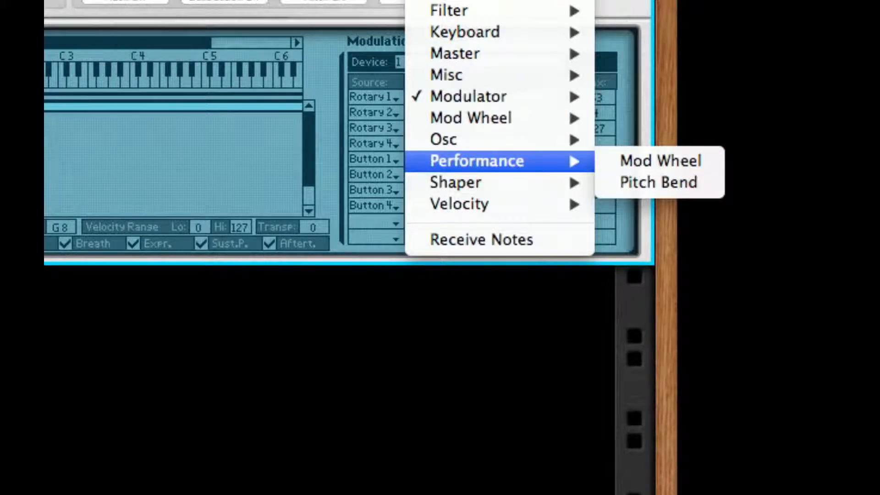
left_click(453, 158)
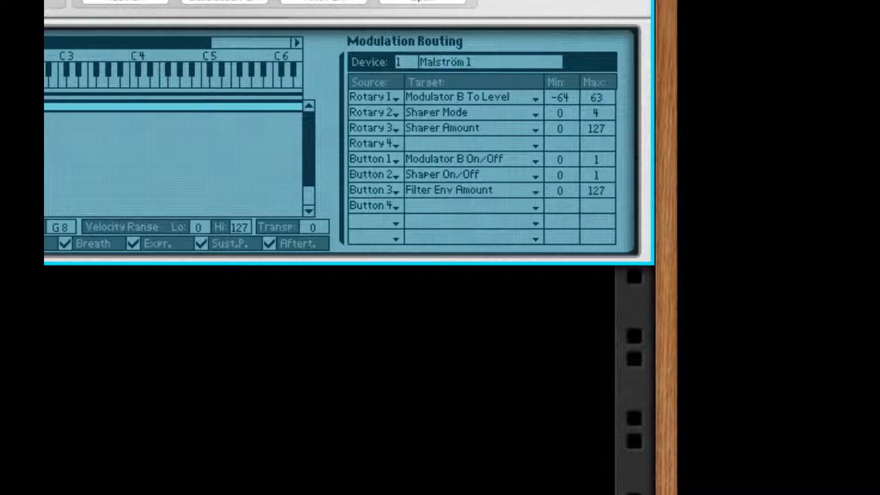
left_click(45, 1)
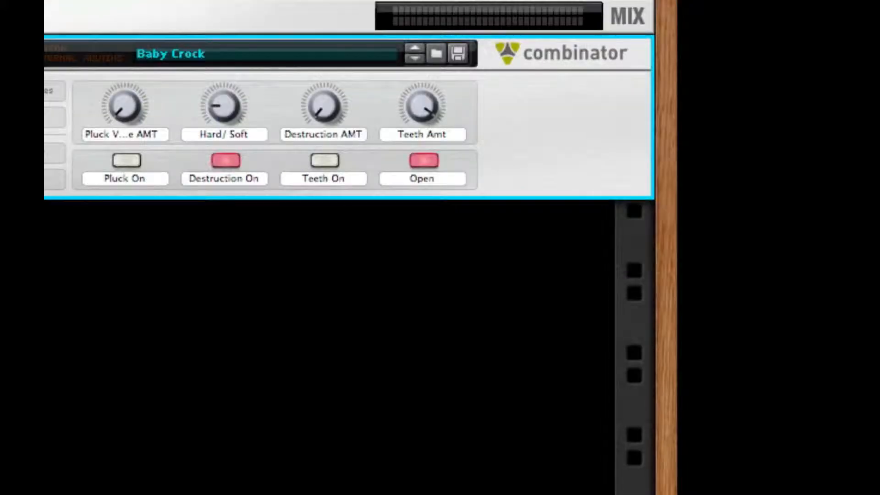